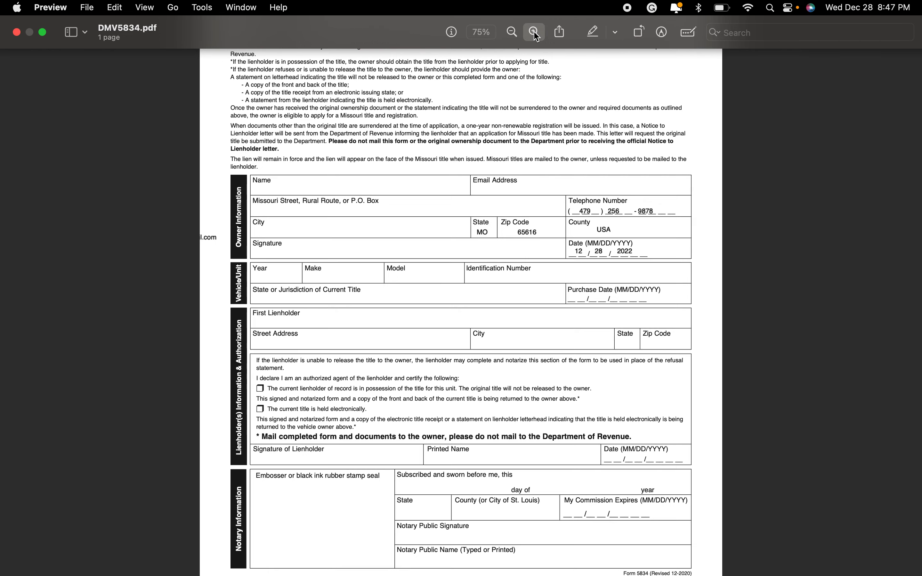
- Scroll Form 5834 back to its top and bring up the toolbar
scroll(547, 171, "up", 3)
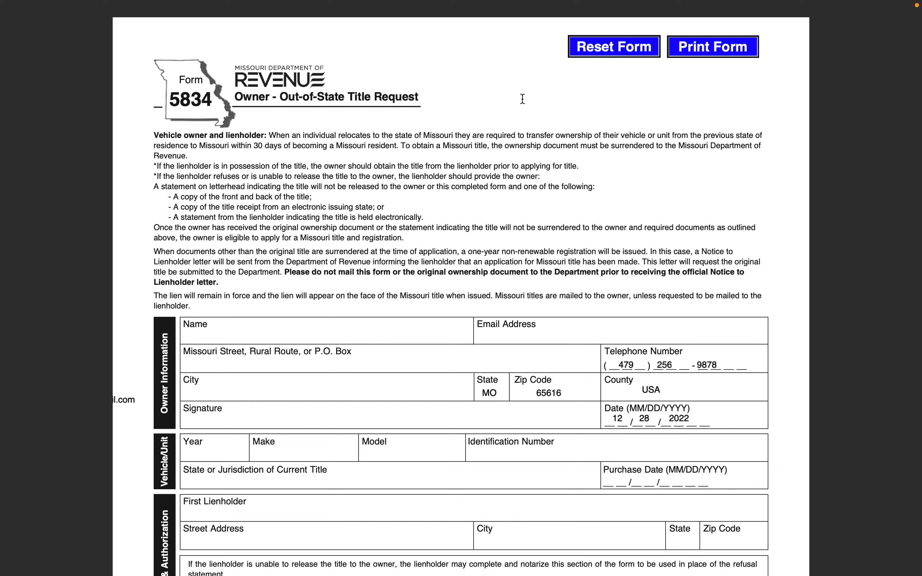
mouse_move(254, 4)
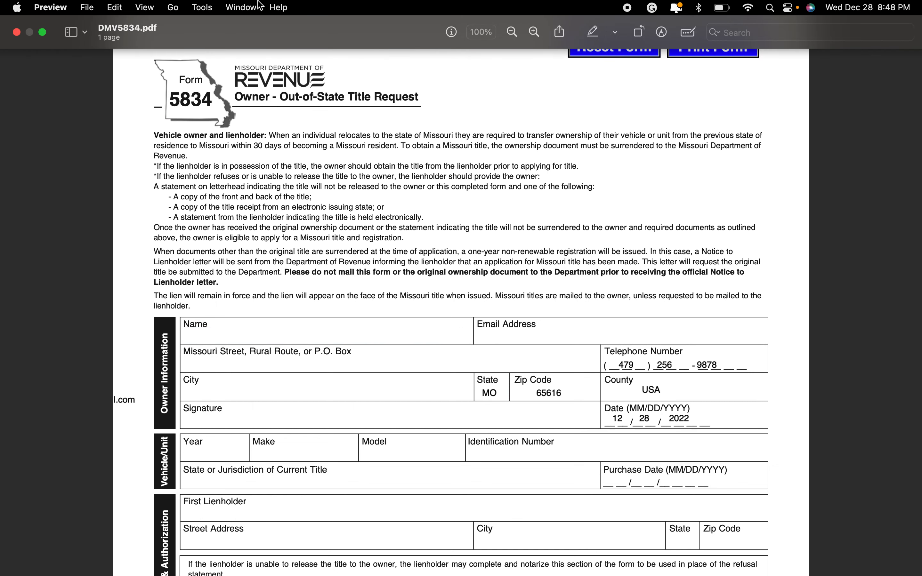
- Add a text box with the owner's full name and position it in the Name field
left_click(664, 37)
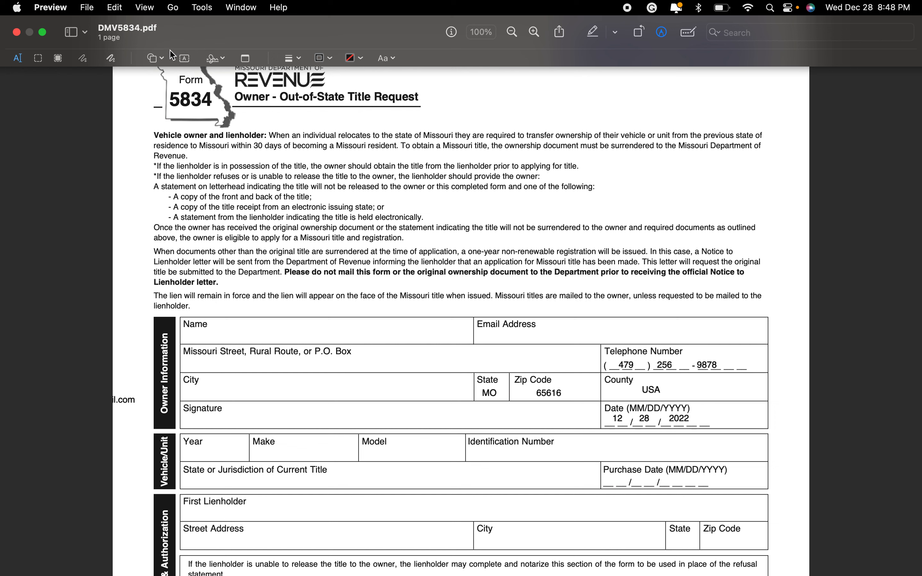
left_click(185, 61)
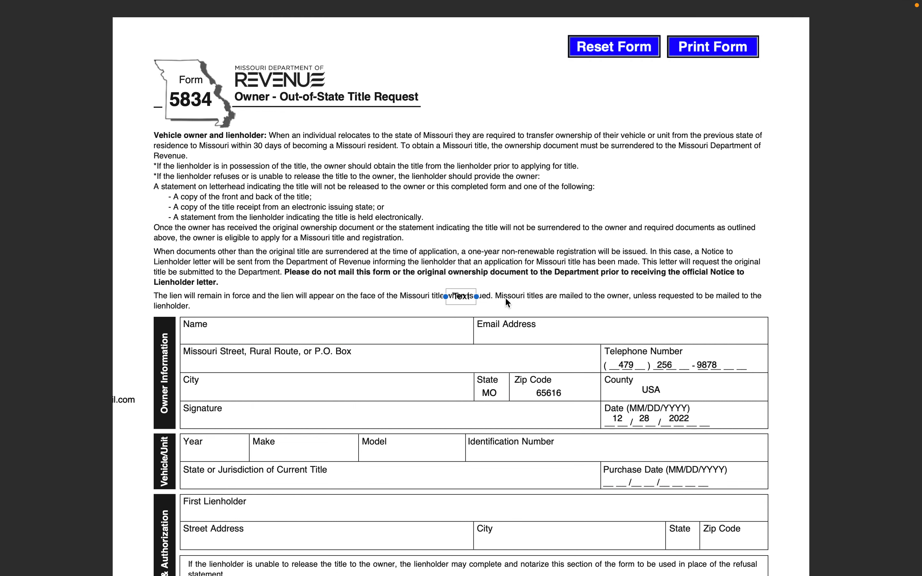
left_click_drag(465, 297, 244, 330)
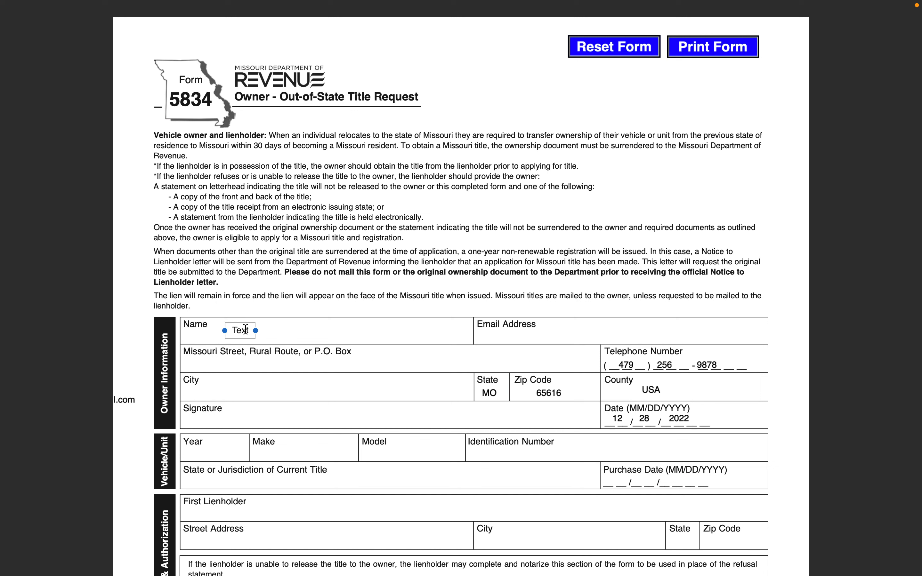
double_click(246, 329)
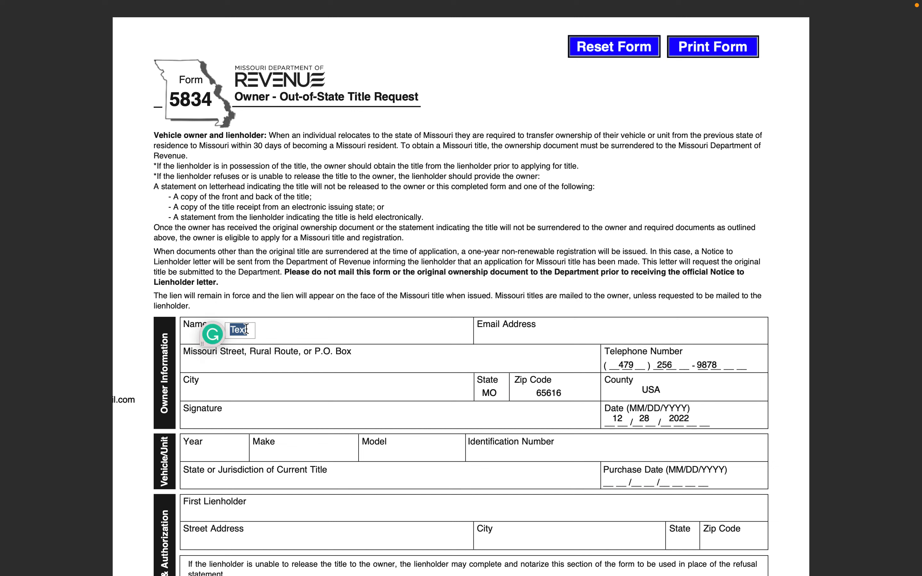
type("Jennifer")
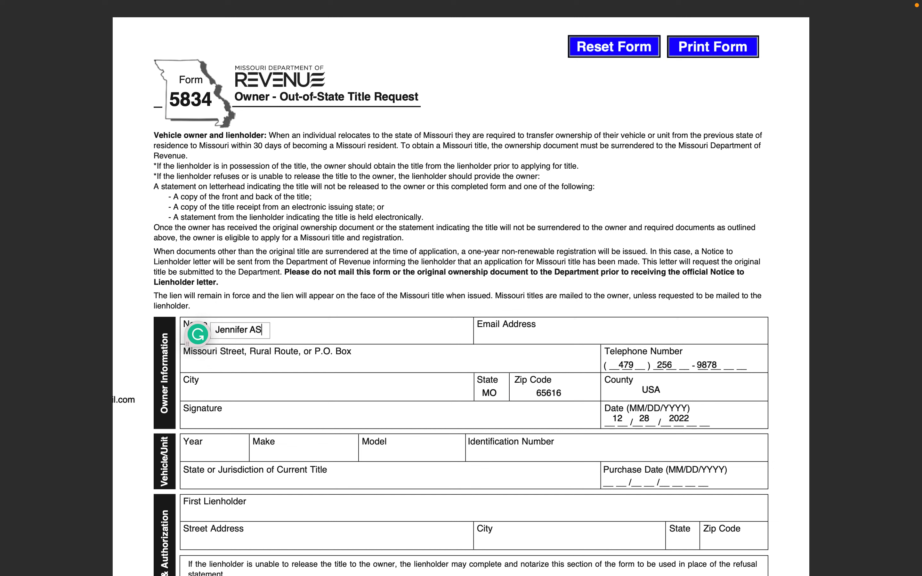
type(" Stephens")
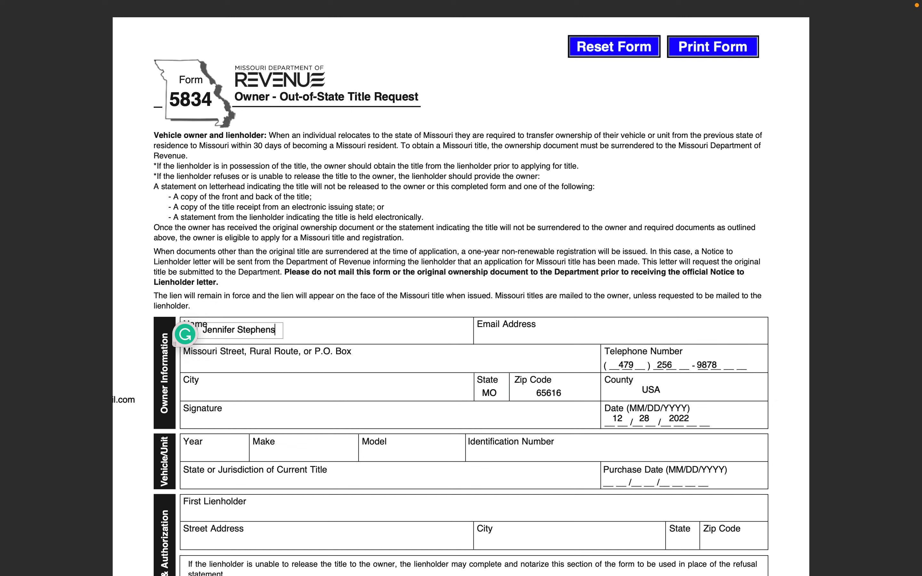
left_click(337, 330)
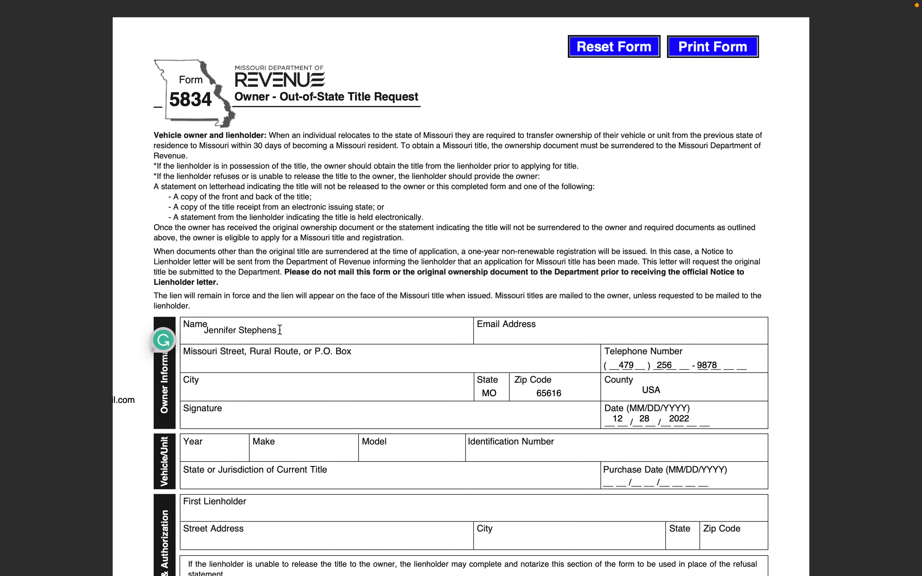
left_click_drag(228, 330, 258, 331)
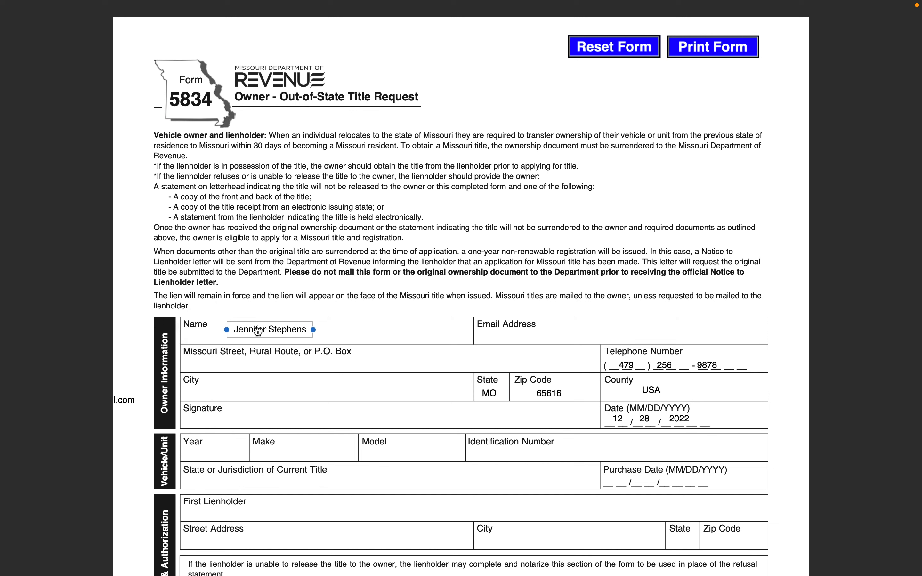
left_click(396, 340)
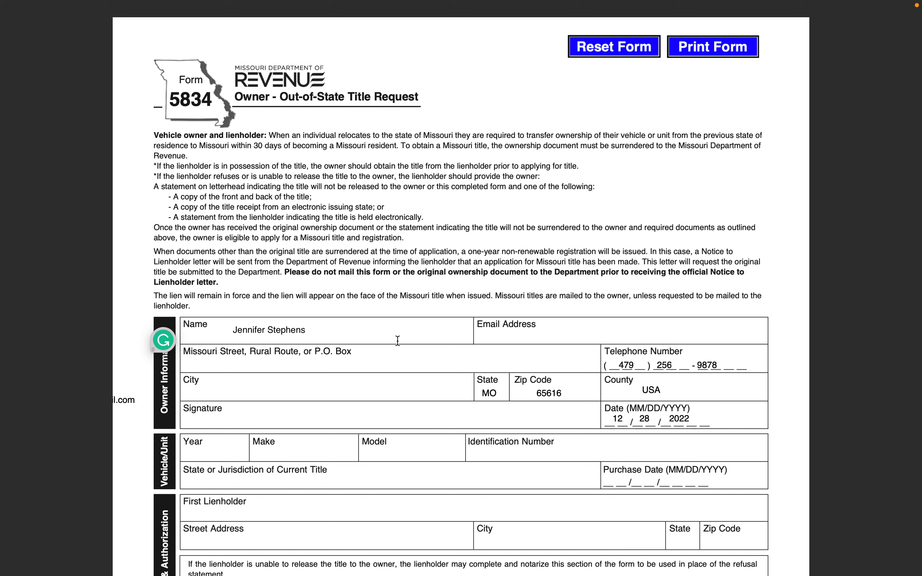
left_click(499, 339)
- Move the stray e-mail text box into the Email Address field
mouse_move(120, 11)
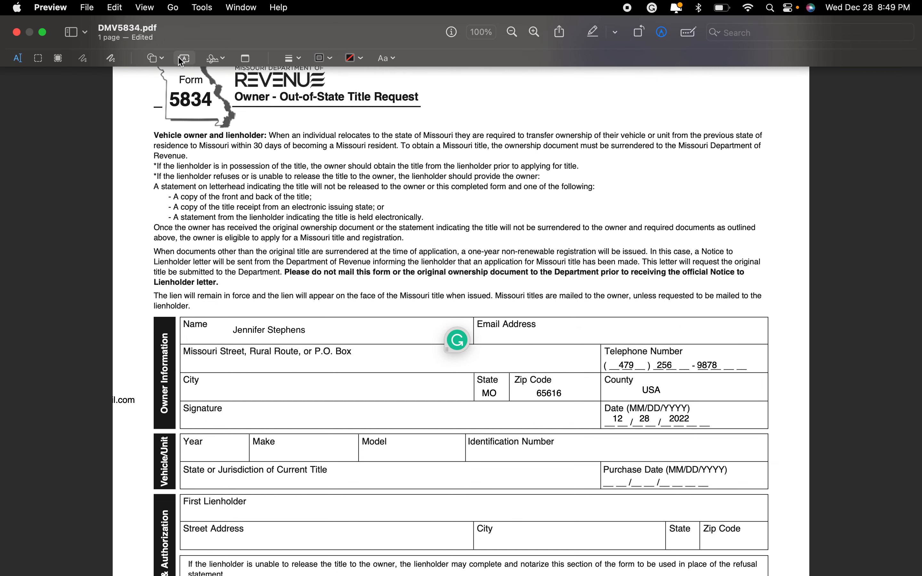
left_click_drag(131, 403, 621, 338)
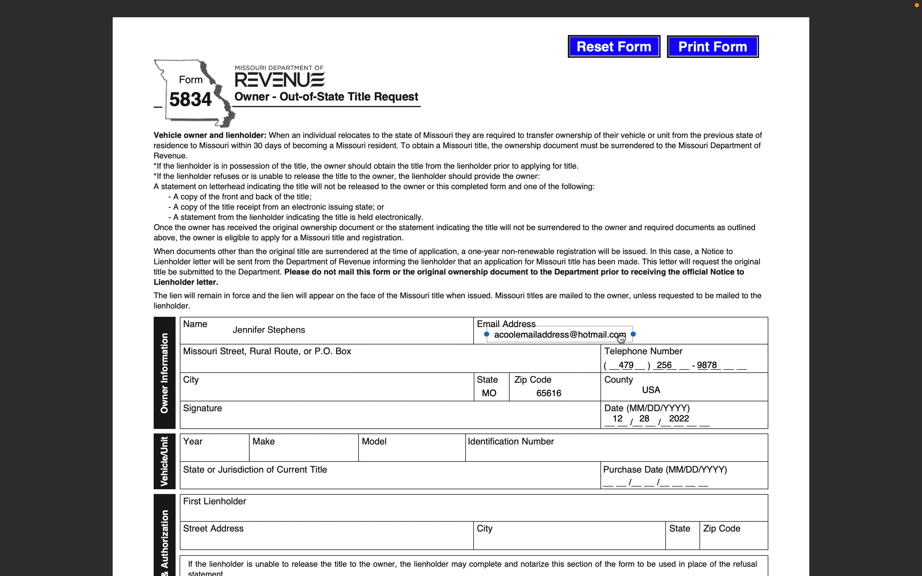
left_click(685, 338)
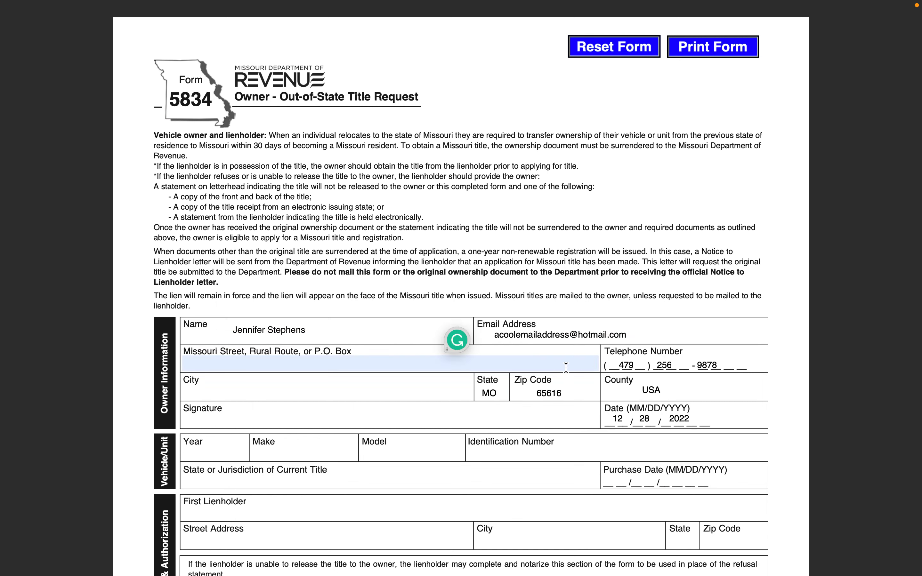
left_click(242, 364)
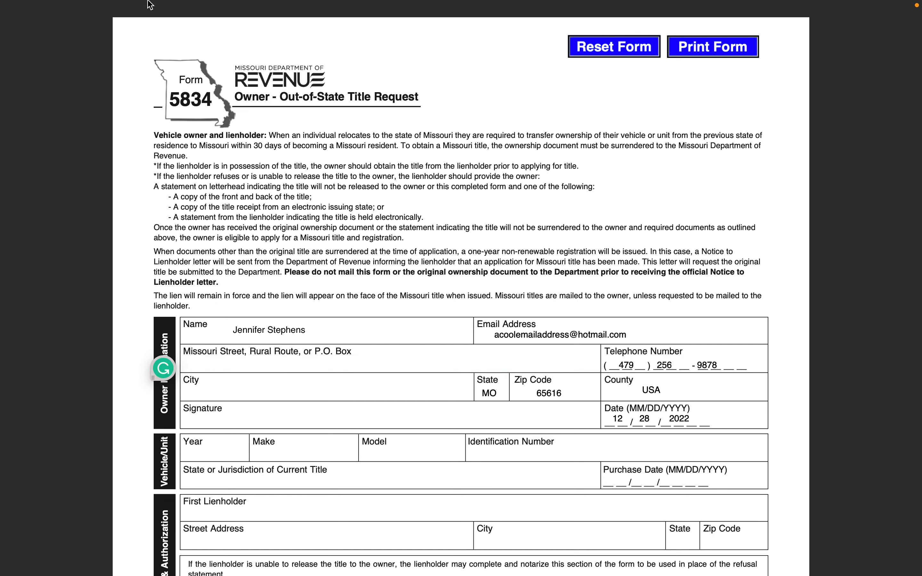
- Add a text box with the owner's street address in the street field
mouse_move(149, 5)
left_click(184, 59)
mouse_move(449, 317)
left_mouse_down()
mouse_move(267, 385)
mouse_move(267, 404)
mouse_move(264, 368)
left_mouse_up()
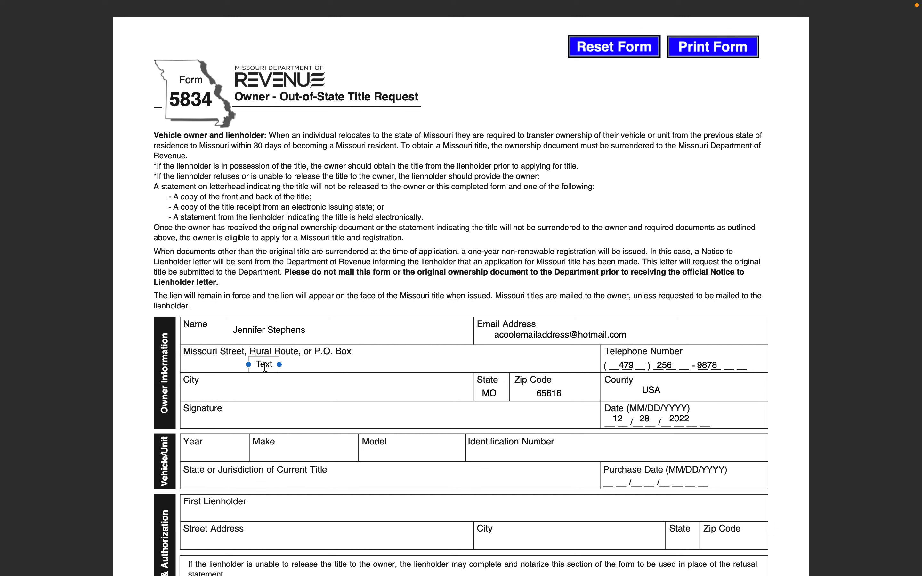
double_click(266, 366)
type("123")
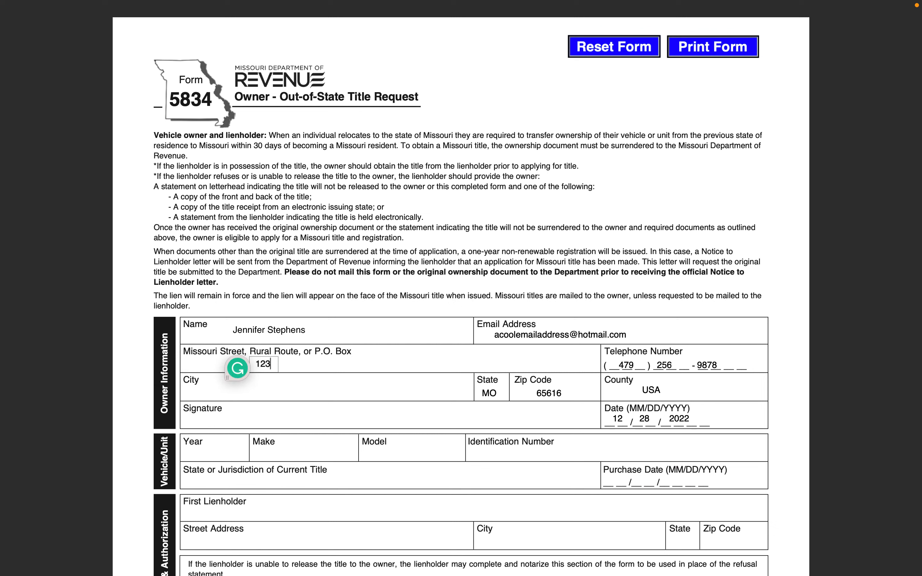
type(" road street")
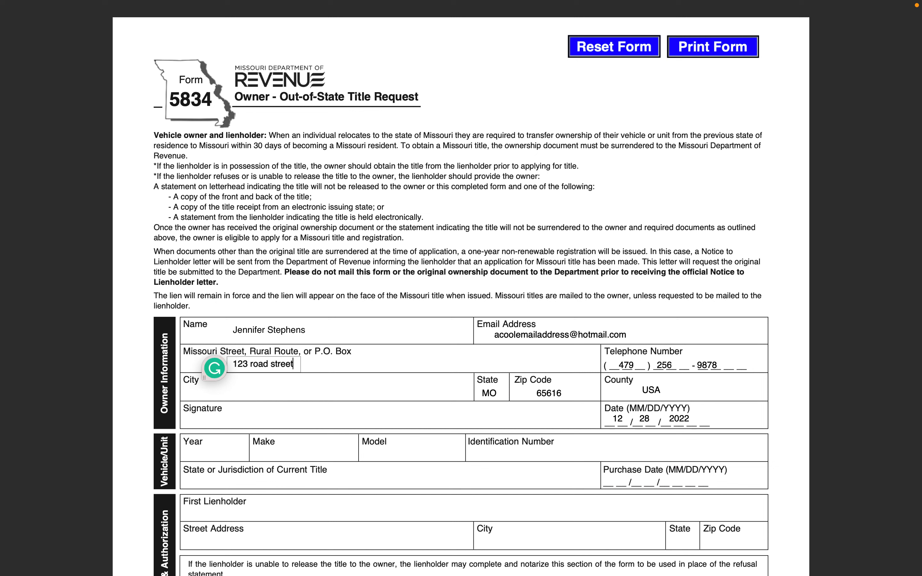
left_click(339, 356)
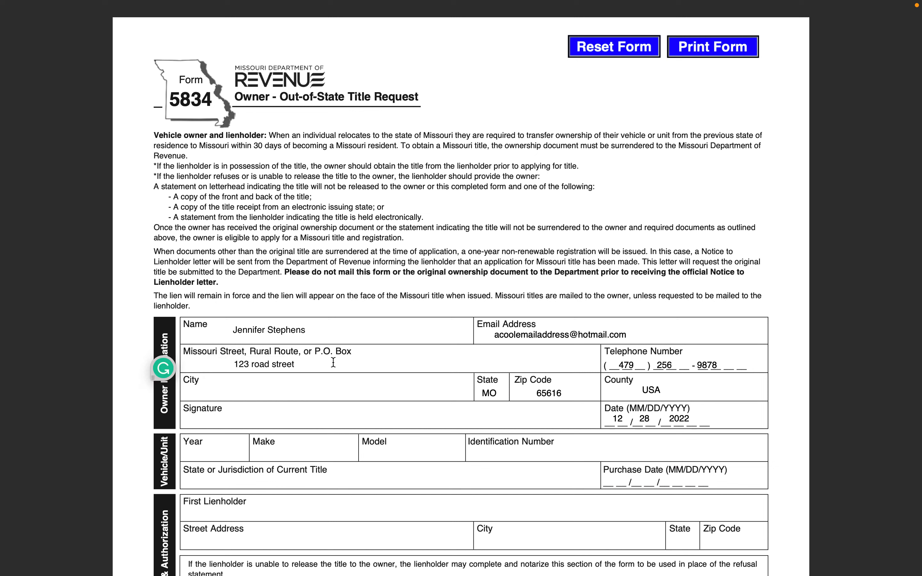
left_click(272, 382)
mouse_move(160, 2)
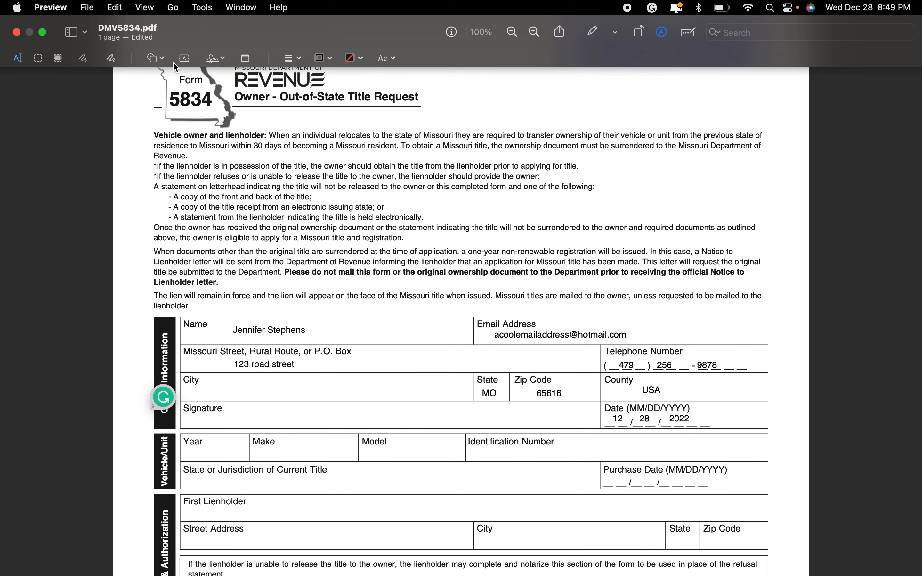
- Add a text box with the owner's city name in the City field
left_click(185, 59)
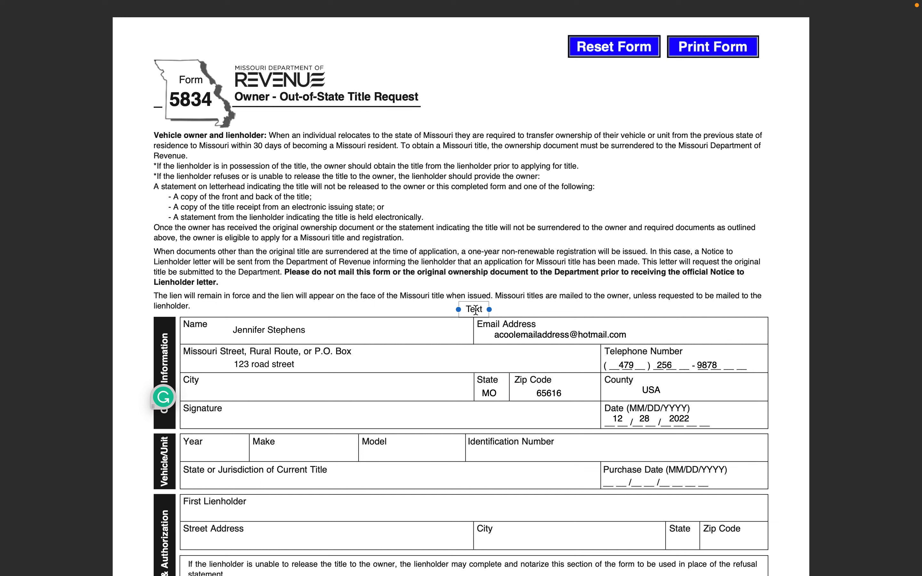
mouse_move(475, 309)
left_mouse_down()
mouse_move(243, 385)
mouse_move(265, 390)
mouse_move(257, 390)
left_mouse_up()
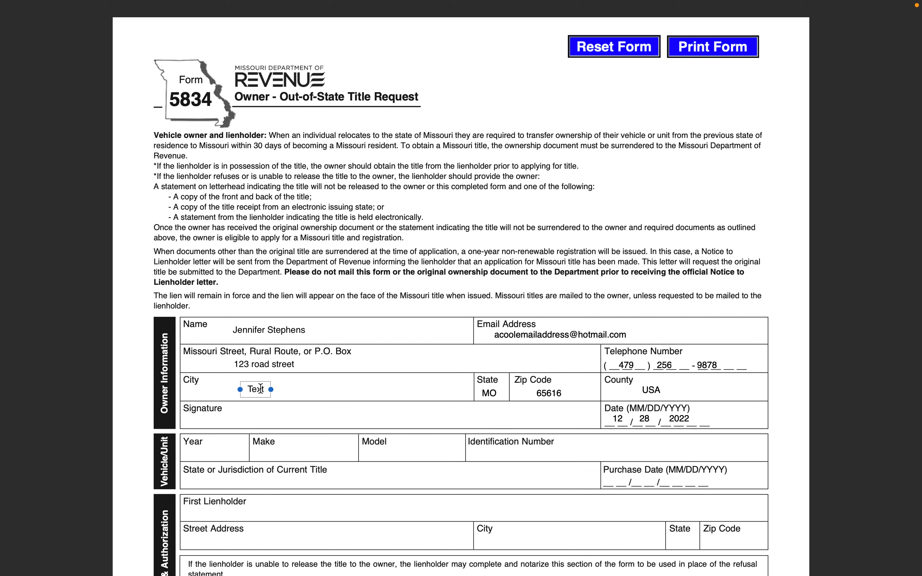
double_click(252, 392)
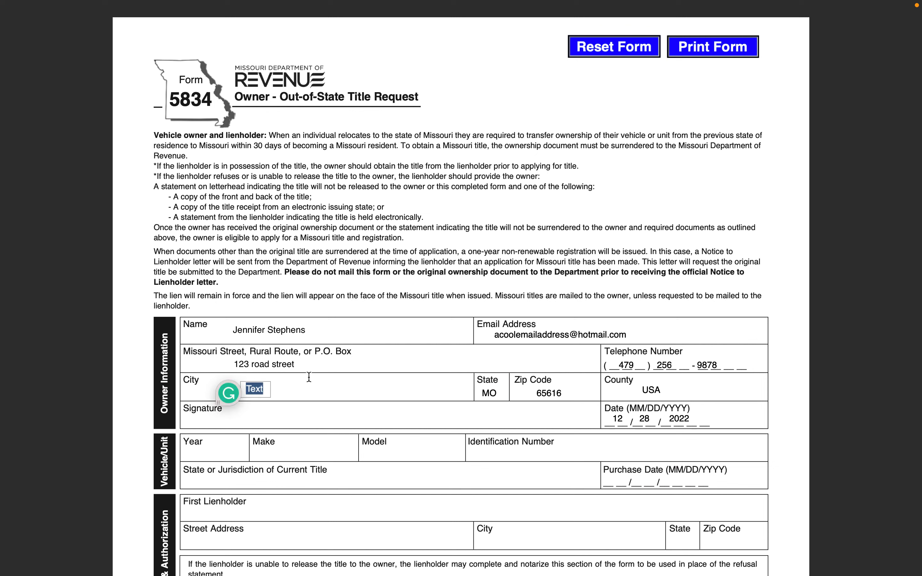
type("some c")
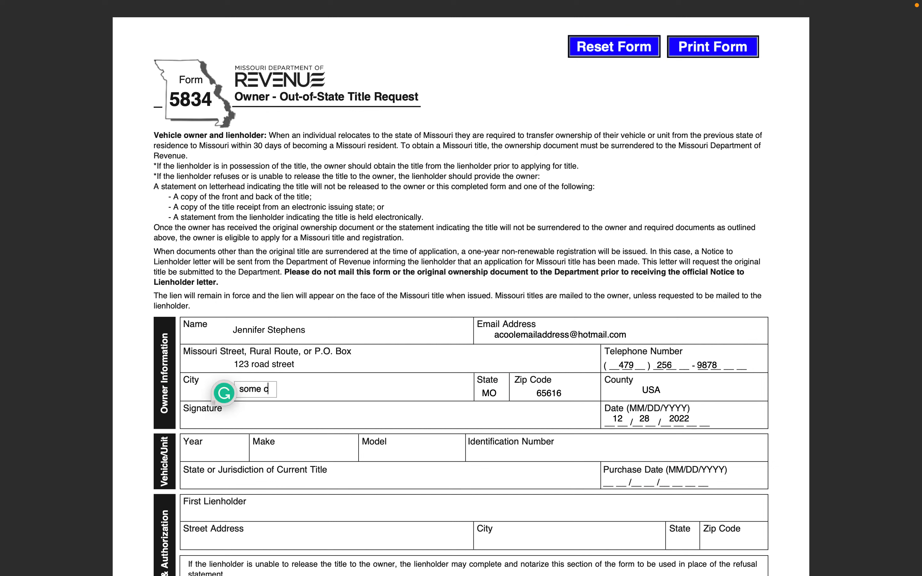
type("ity")
left_click(378, 380)
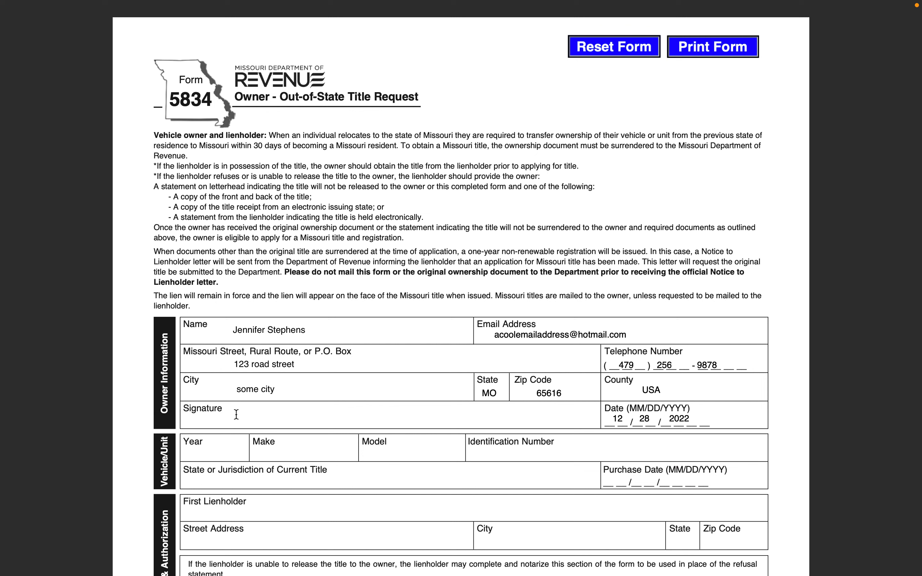
mouse_move(124, 2)
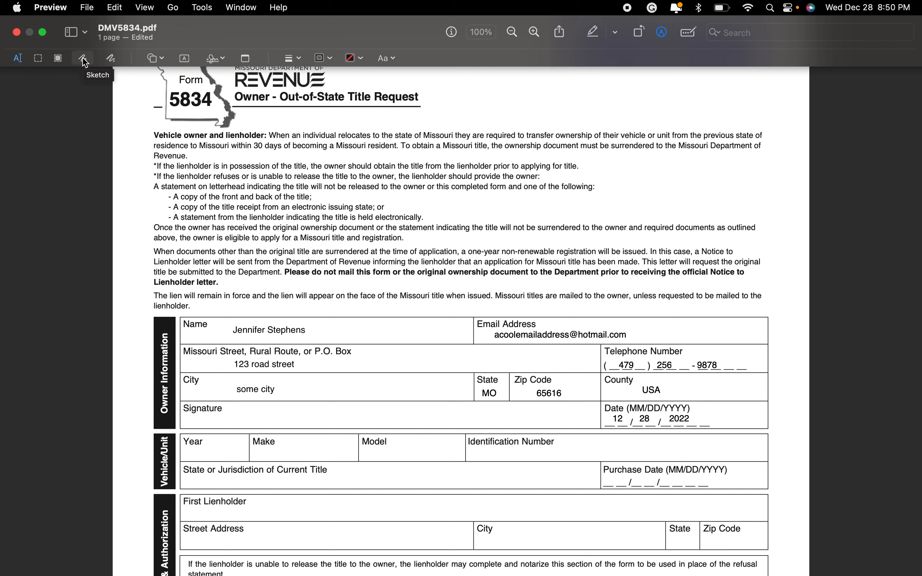
left_click(85, 65)
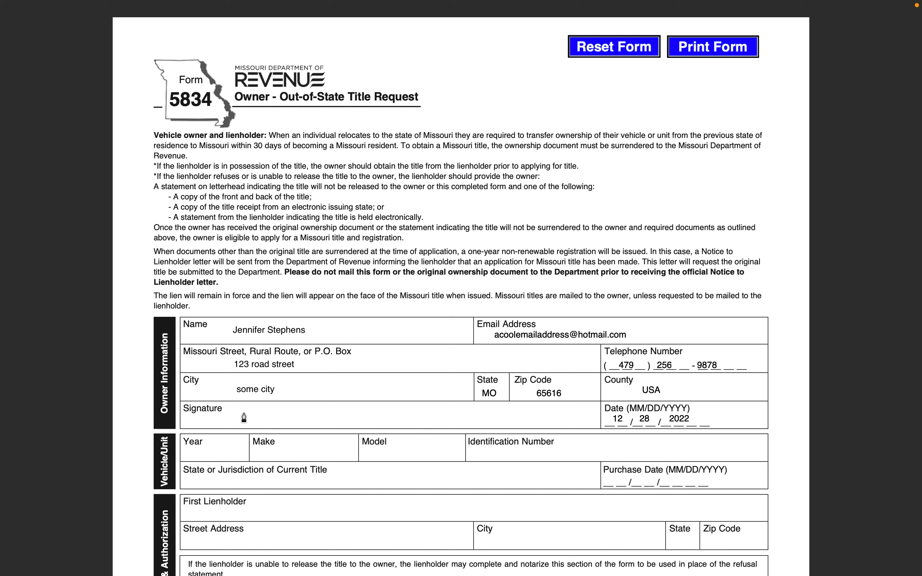
mouse_move(237, 416)
left_mouse_down()
mouse_move(233, 404)
mouse_move(228, 436)
mouse_move(231, 414)
mouse_move(244, 411)
mouse_move(274, 419)
mouse_move(298, 411)
mouse_move(291, 433)
mouse_move(307, 411)
mouse_move(357, 420)
left_mouse_up()
left_click(382, 417)
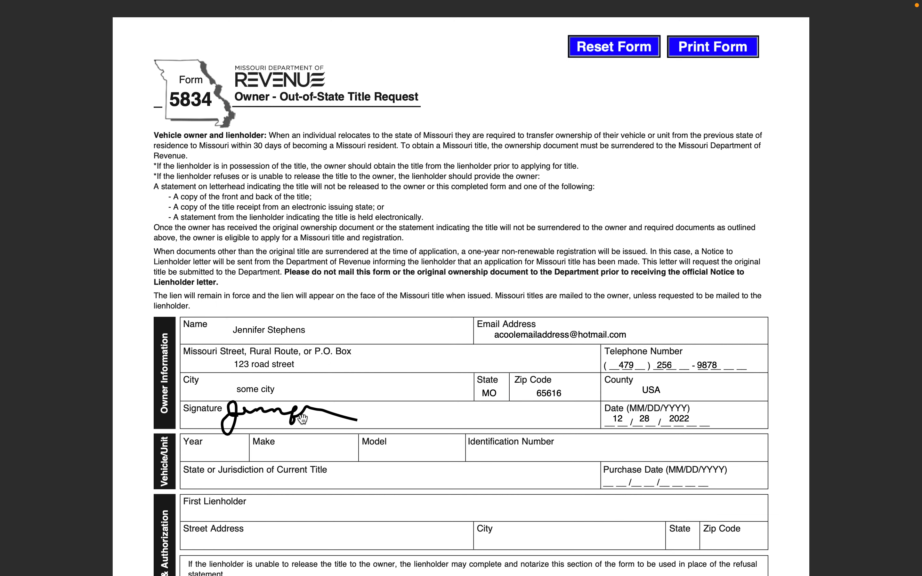
left_click(293, 415)
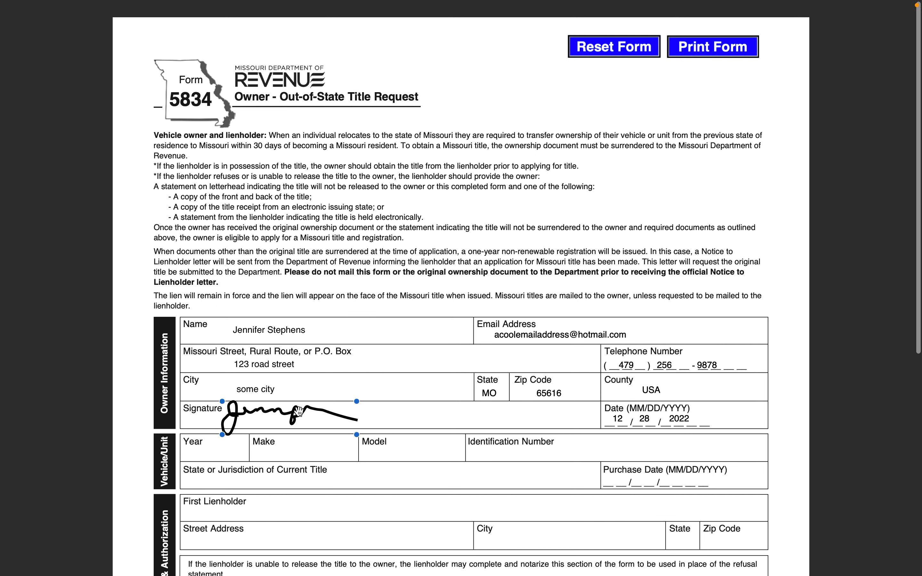
key("BackSpace")
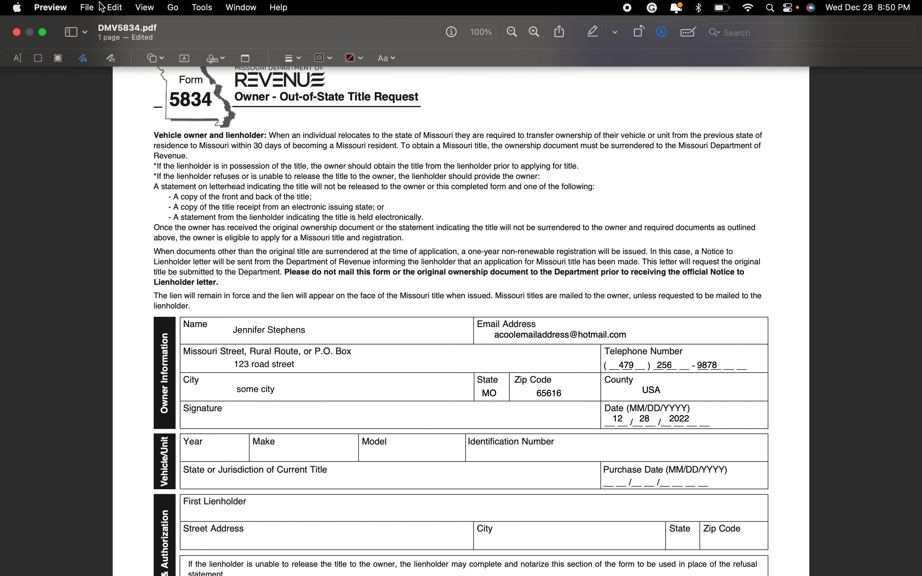
left_click(226, 59)
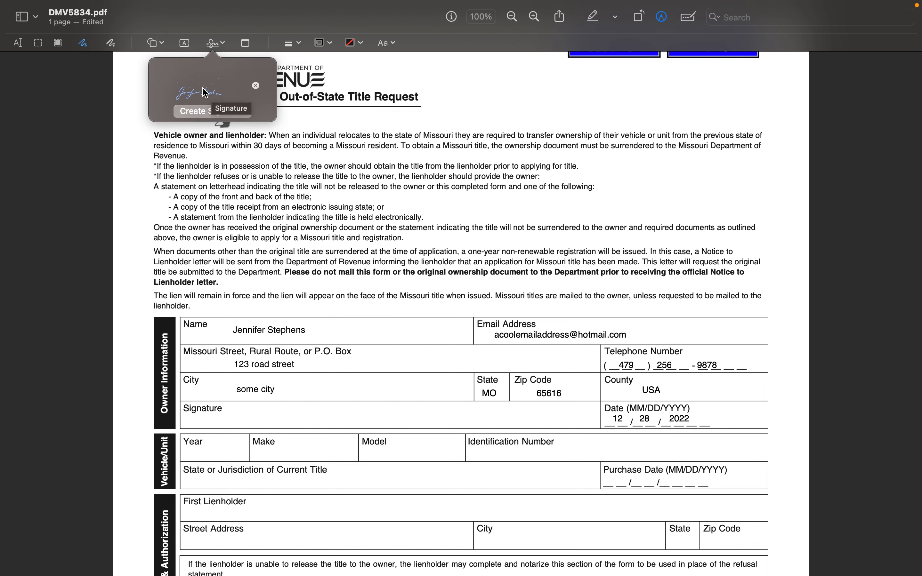
left_click(212, 96)
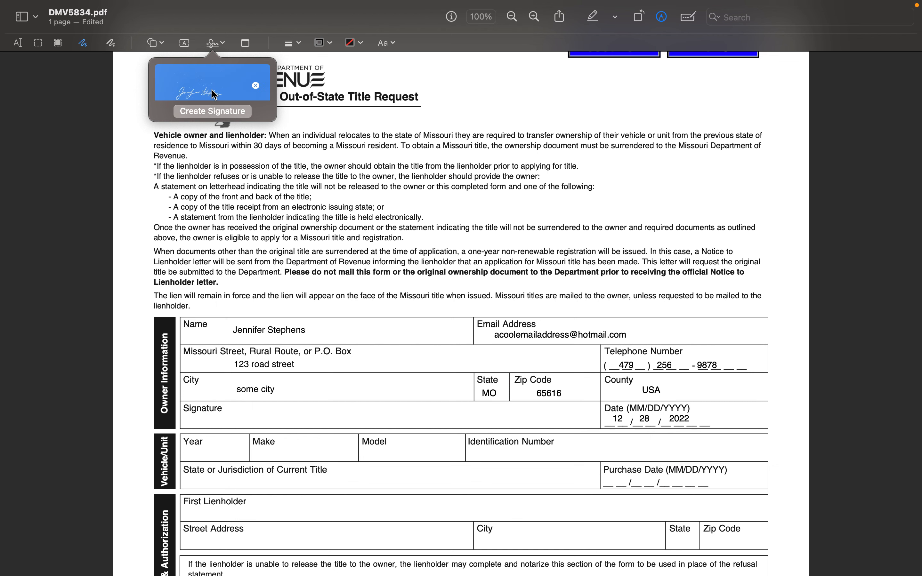
mouse_move(480, 318)
left_mouse_down()
mouse_move(339, 406)
mouse_move(282, 419)
mouse_move(272, 408)
left_mouse_up()
left_click_drag(305, 431, 406, 484)
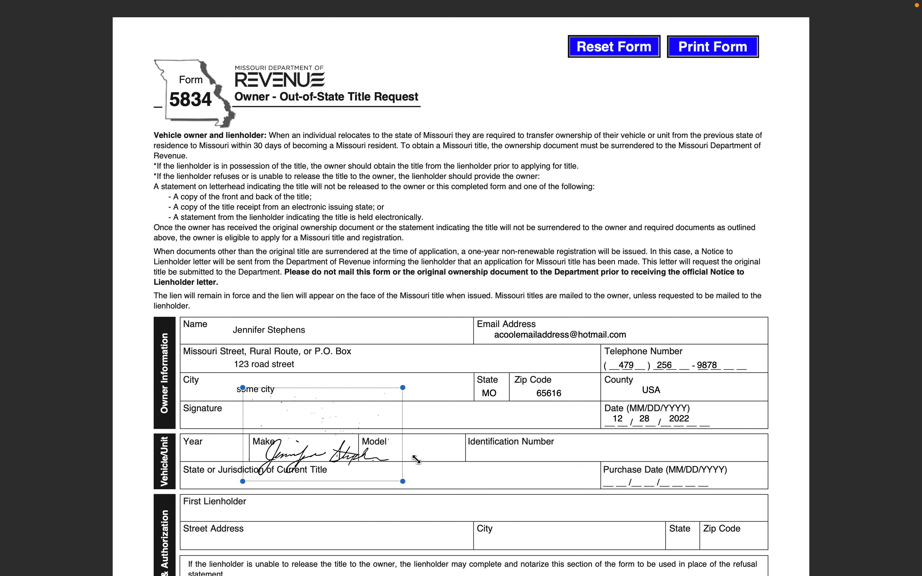
left_click_drag(343, 438, 315, 400)
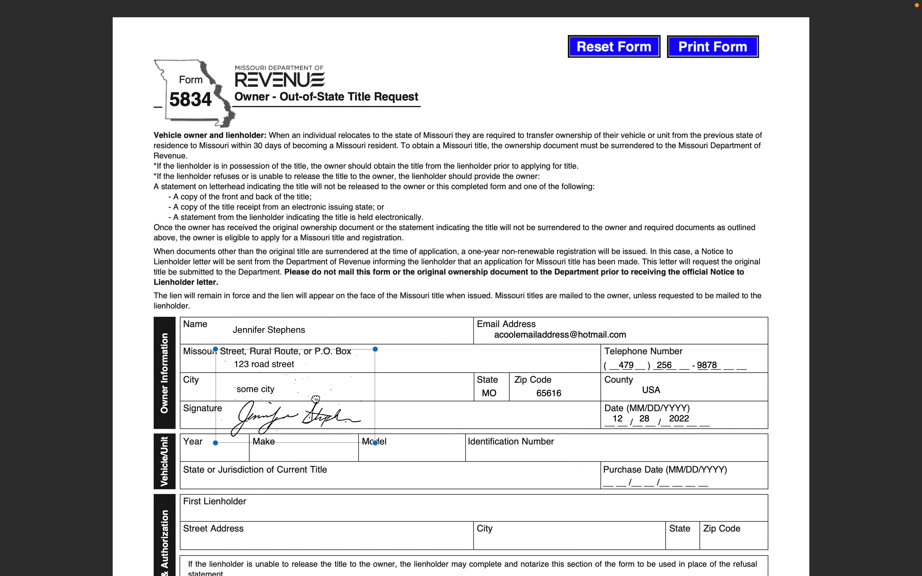
left_click(440, 418)
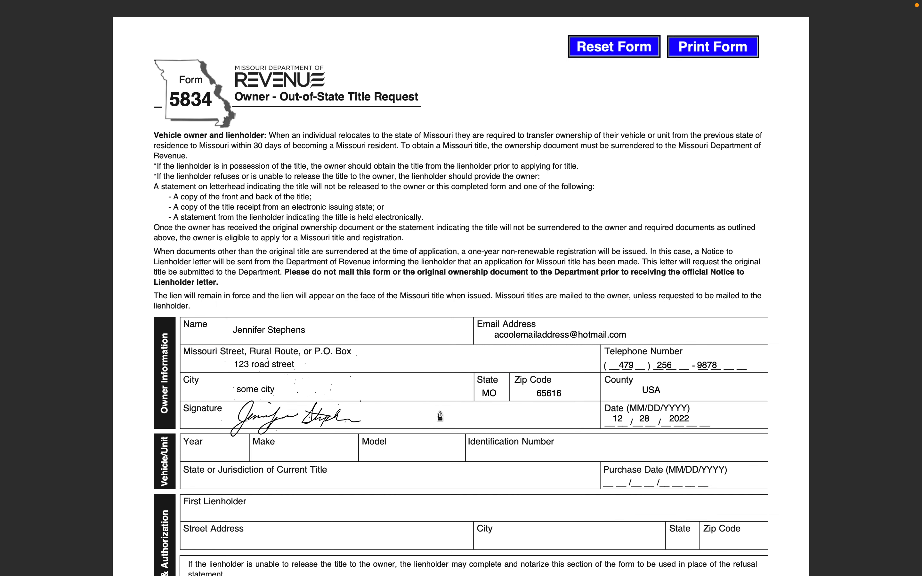
left_click(338, 418)
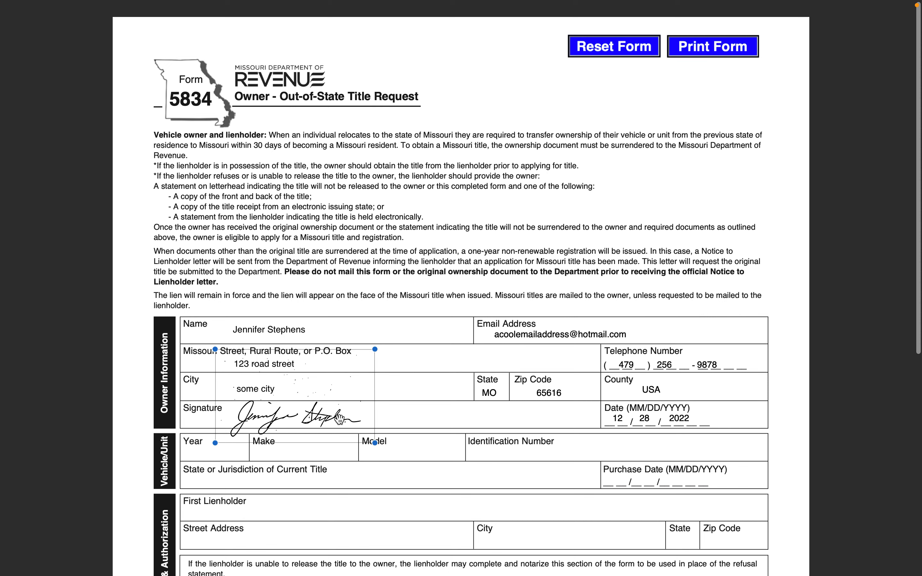
mouse_move(375, 349)
left_mouse_down()
mouse_move(364, 380)
mouse_move(343, 382)
mouse_move(404, 366)
mouse_move(377, 383)
left_mouse_up()
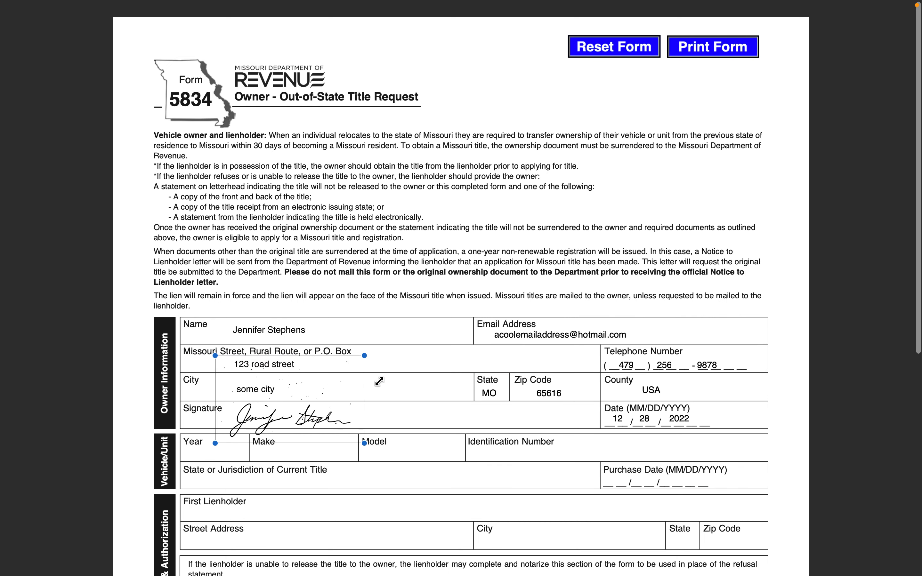
left_click(410, 419)
left_click_drag(333, 417, 348, 415)
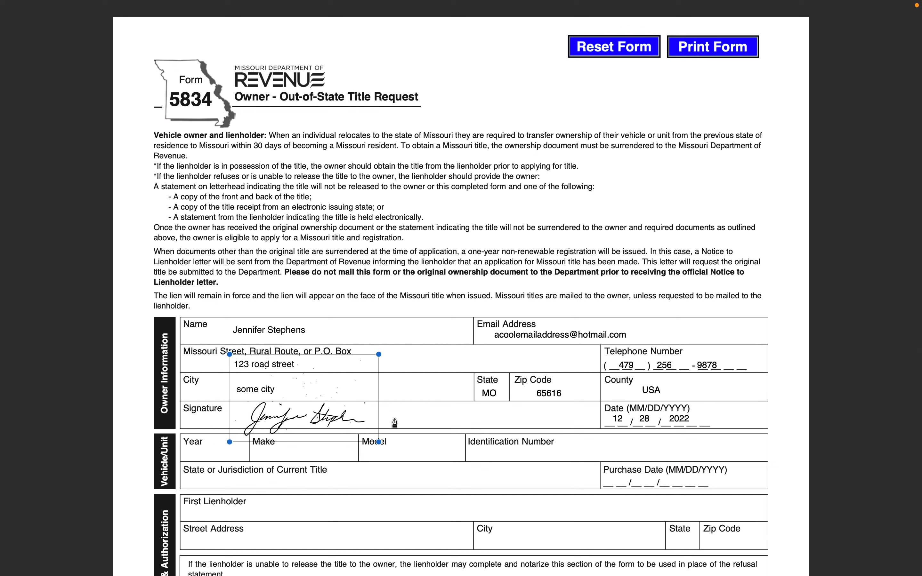
left_click(413, 422)
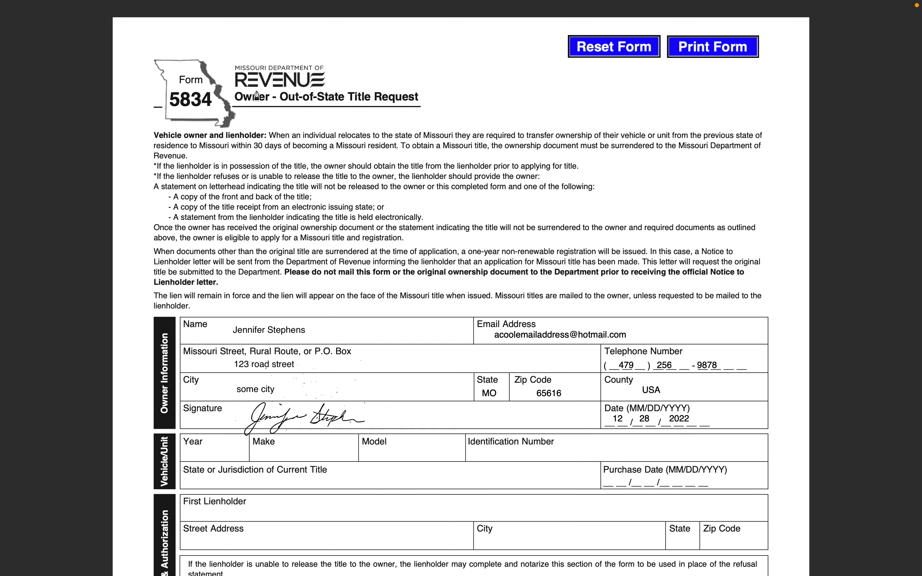
left_click(328, 418)
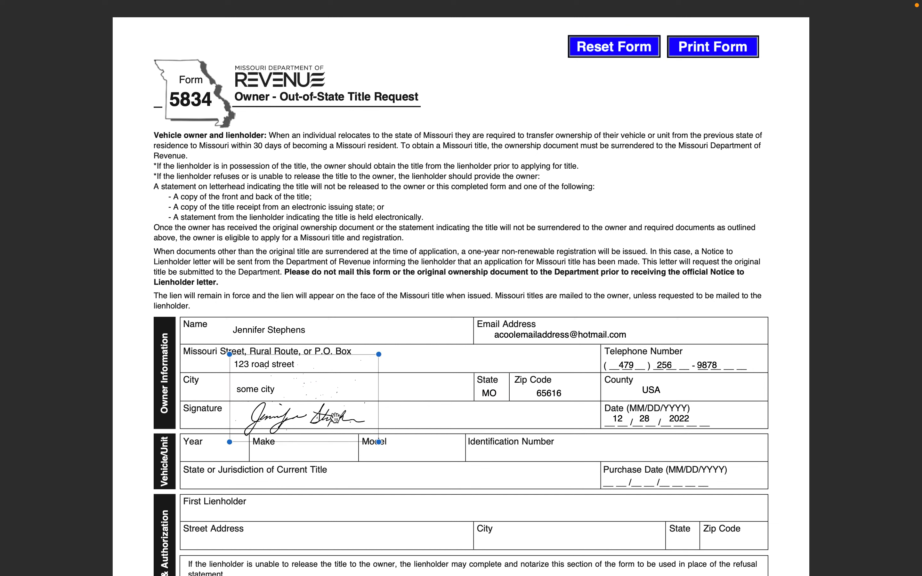
key("Delete")
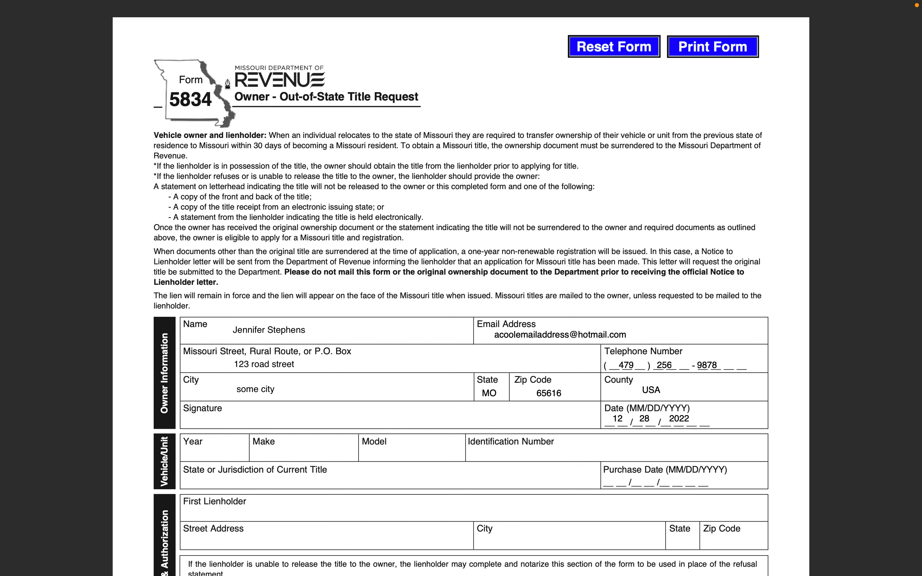
mouse_move(203, 4)
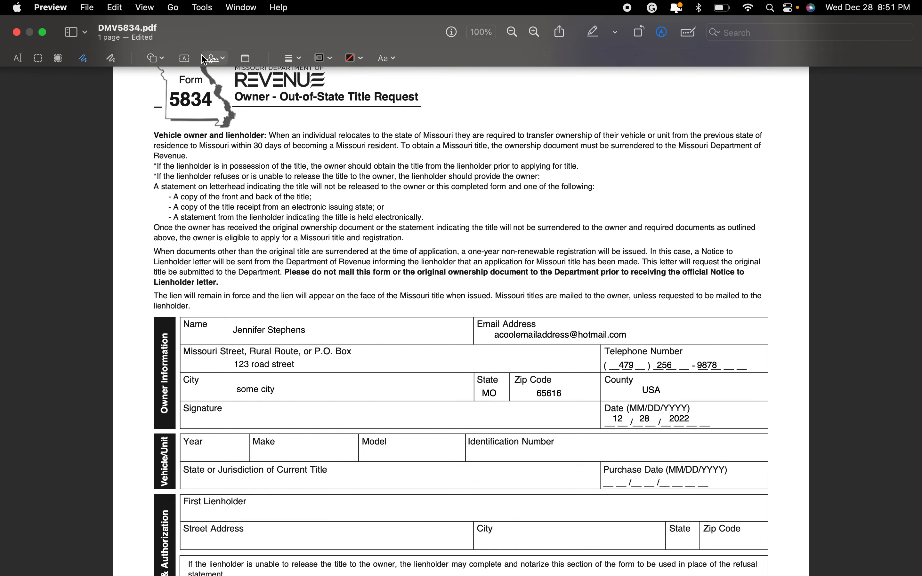
- Create a new signature from the camera after trying and clearing a trackpad signature
left_click(224, 60)
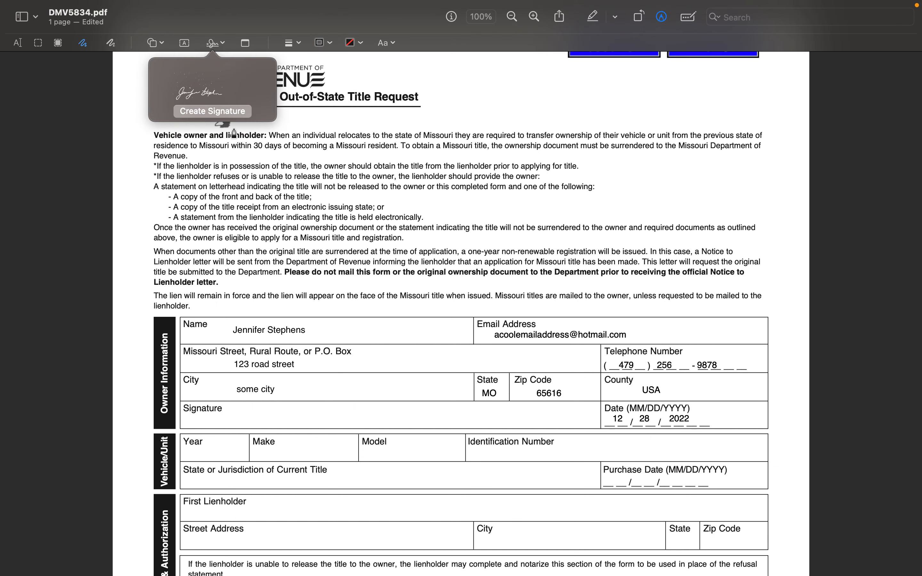
left_click(230, 109)
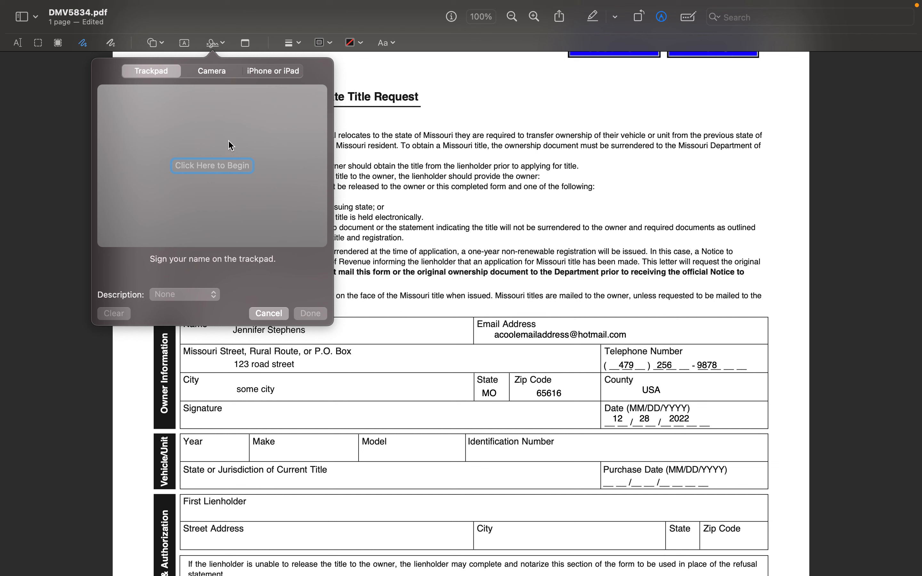
left_click(234, 168)
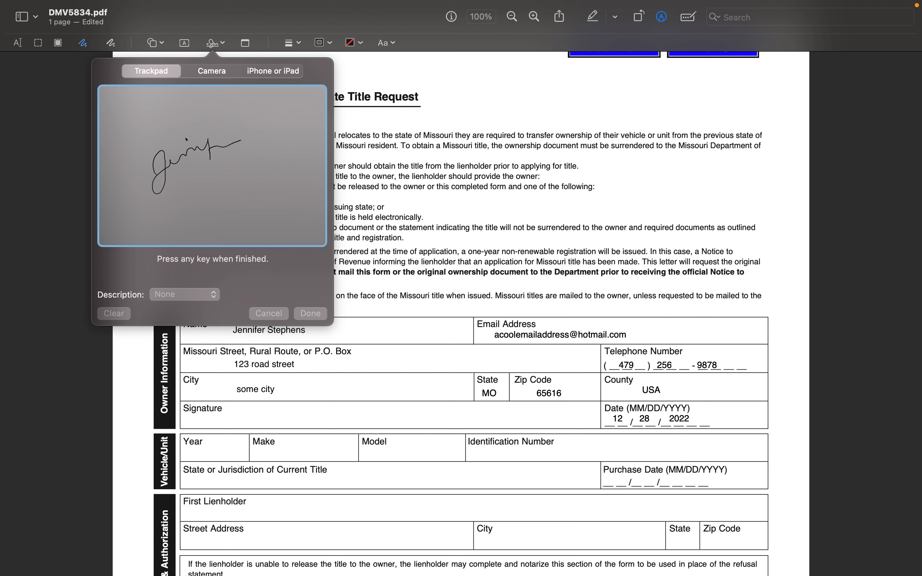
key("space")
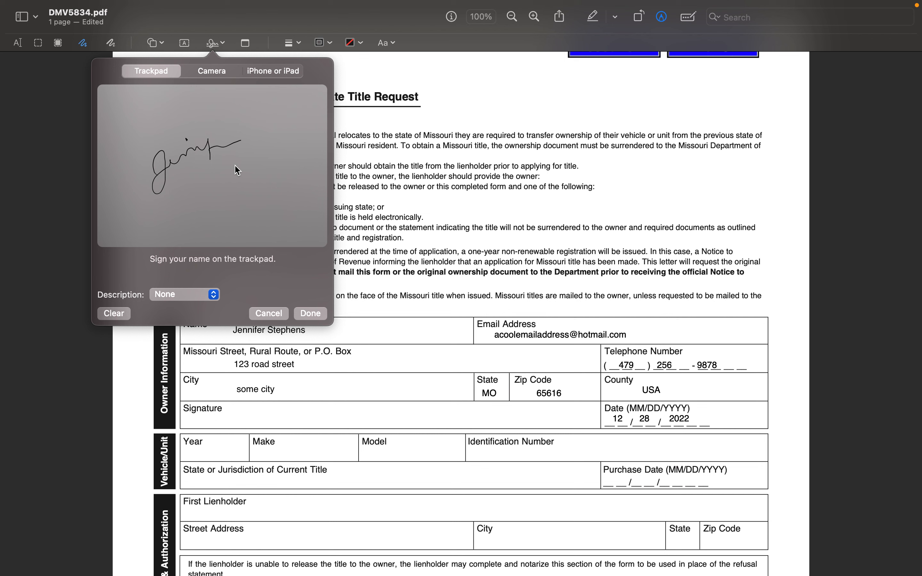
left_click(114, 314)
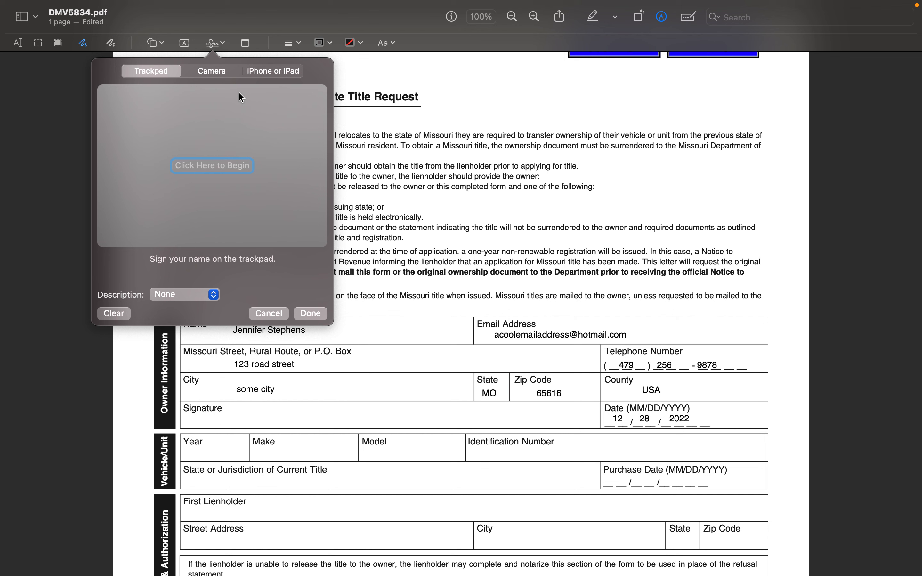
left_click(210, 74)
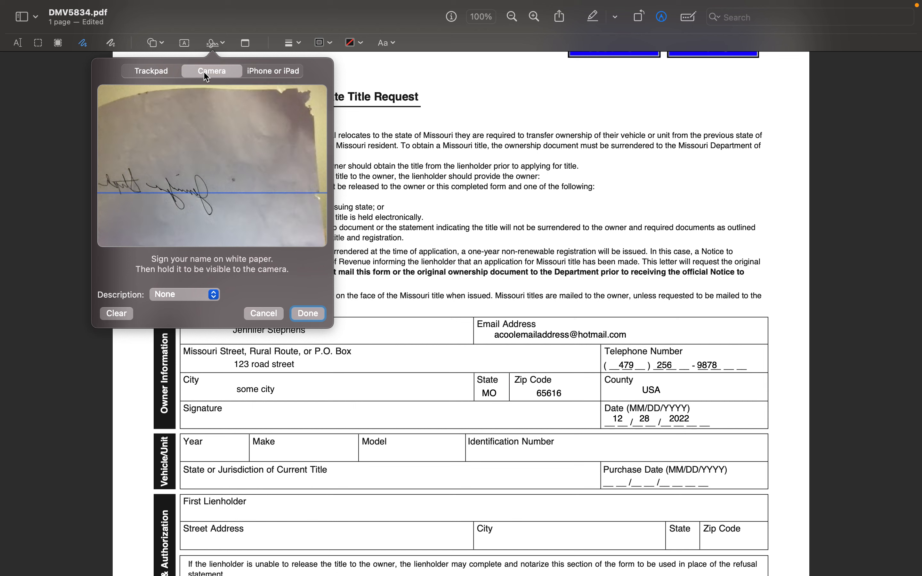
left_click(411, 159)
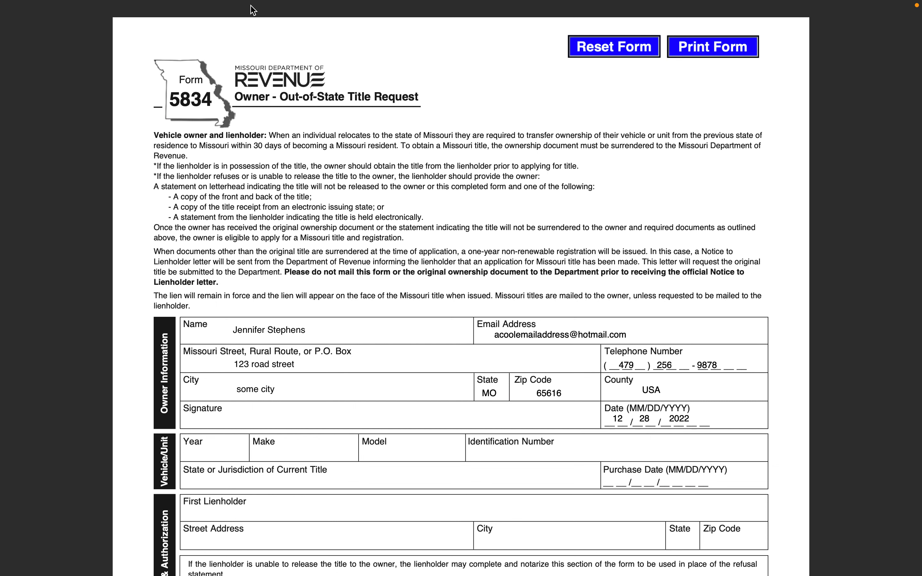
- Place the saved camera signature into the form's Signature field and deselect it
mouse_move(244, 5)
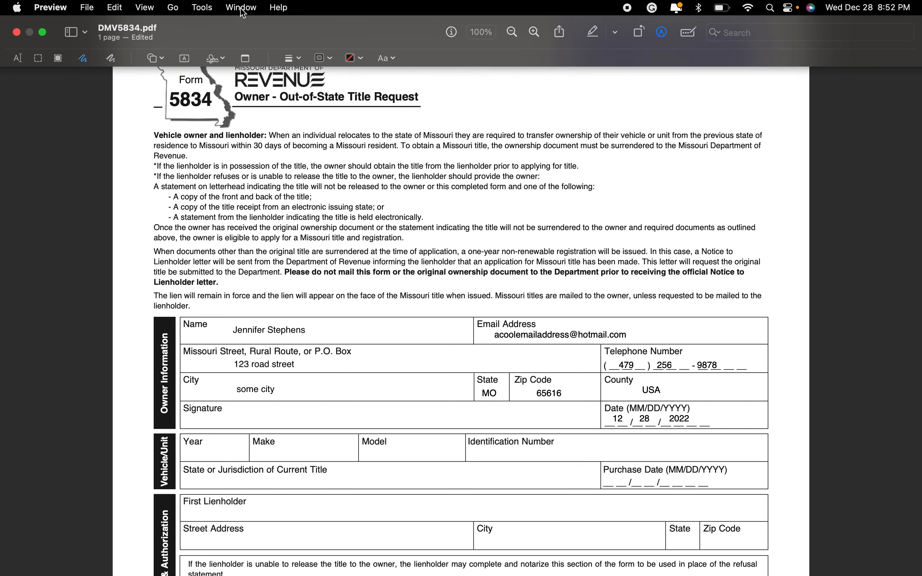
left_click(223, 59)
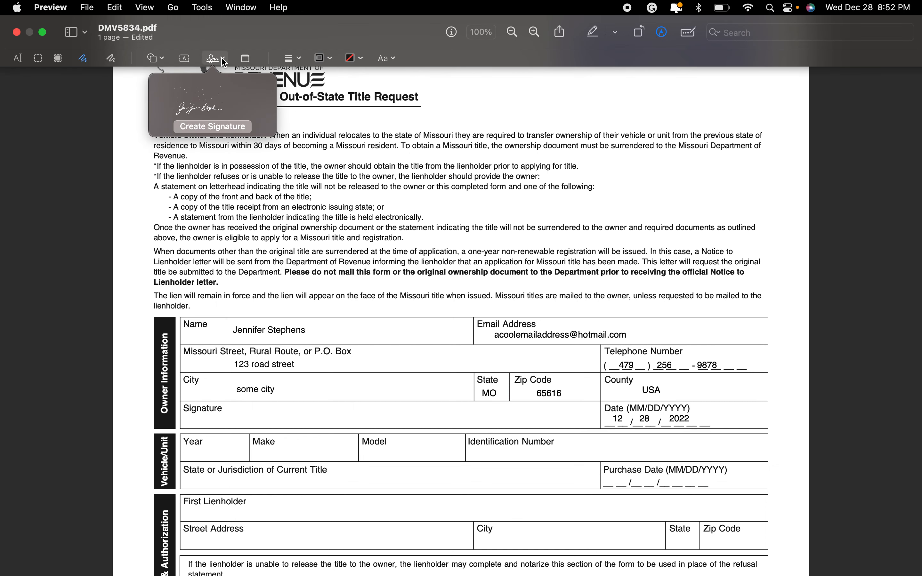
left_click(206, 102)
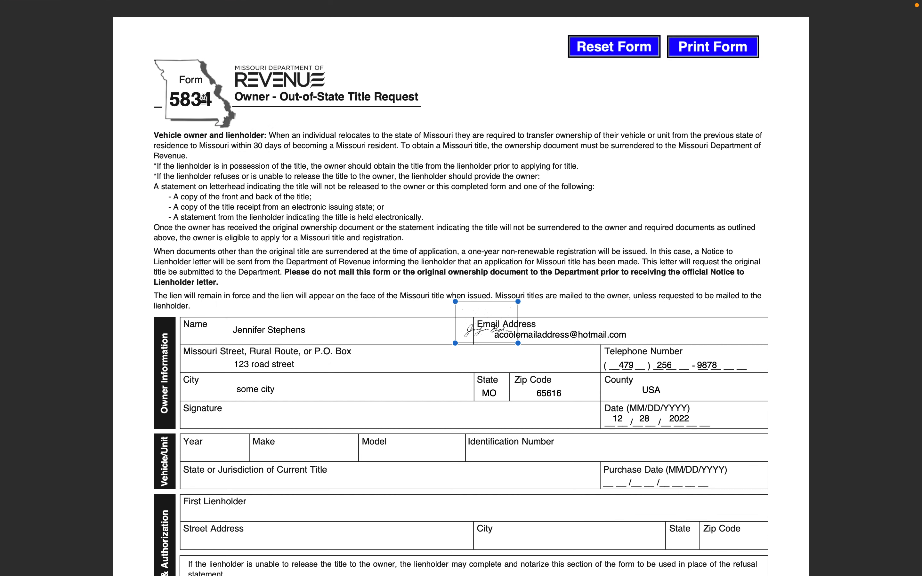
mouse_move(501, 326)
left_mouse_down()
mouse_move(365, 394)
mouse_move(283, 409)
mouse_move(347, 451)
left_mouse_up()
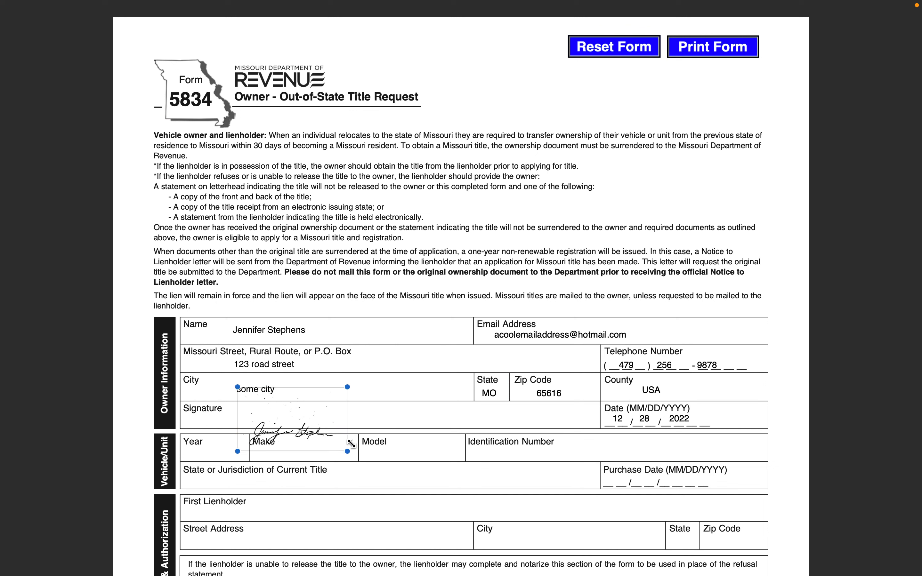
left_click_drag(284, 415, 280, 396)
left_click(393, 421)
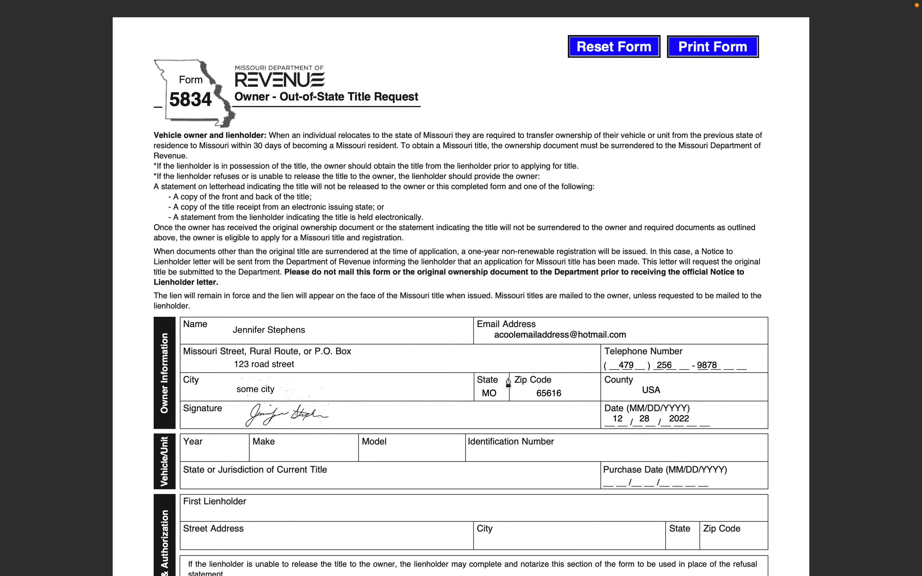
mouse_move(107, 4)
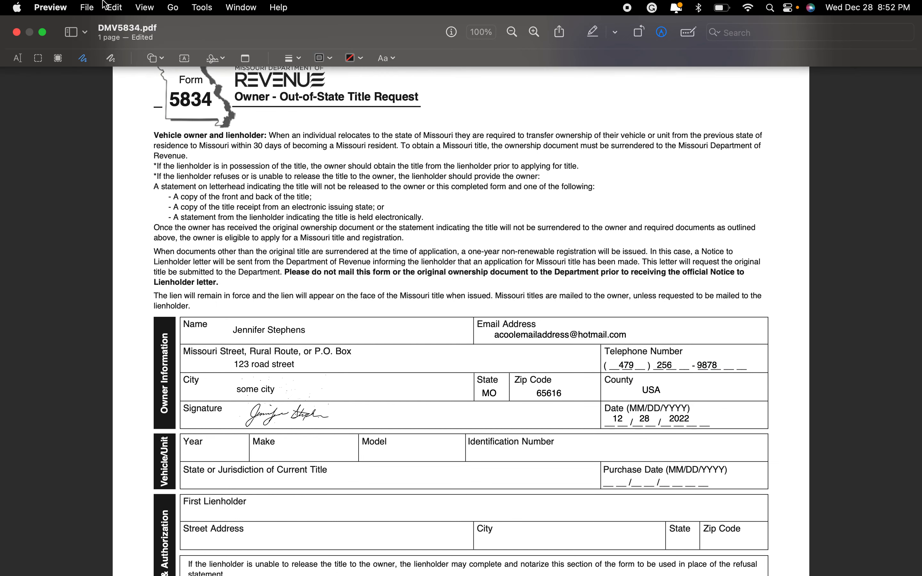
left_click(88, 8)
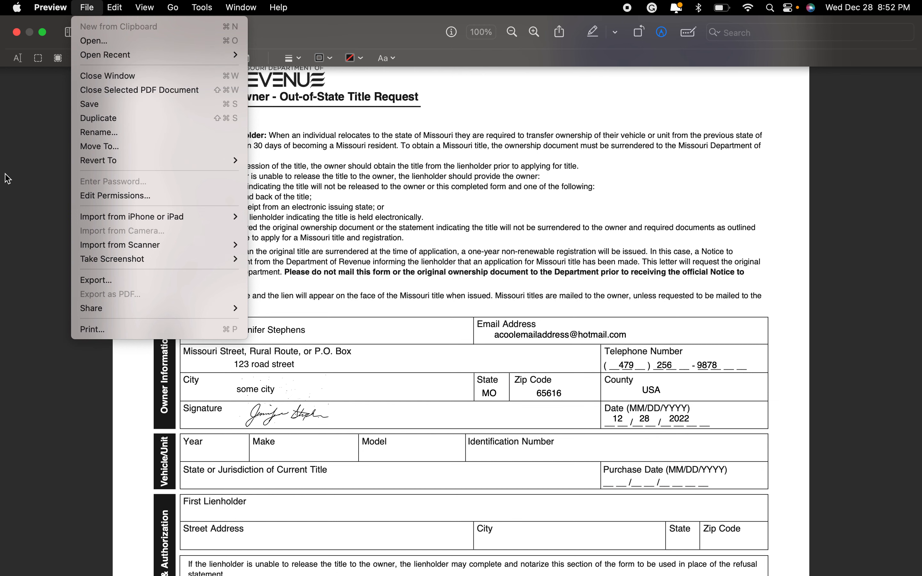
left_click(17, 177)
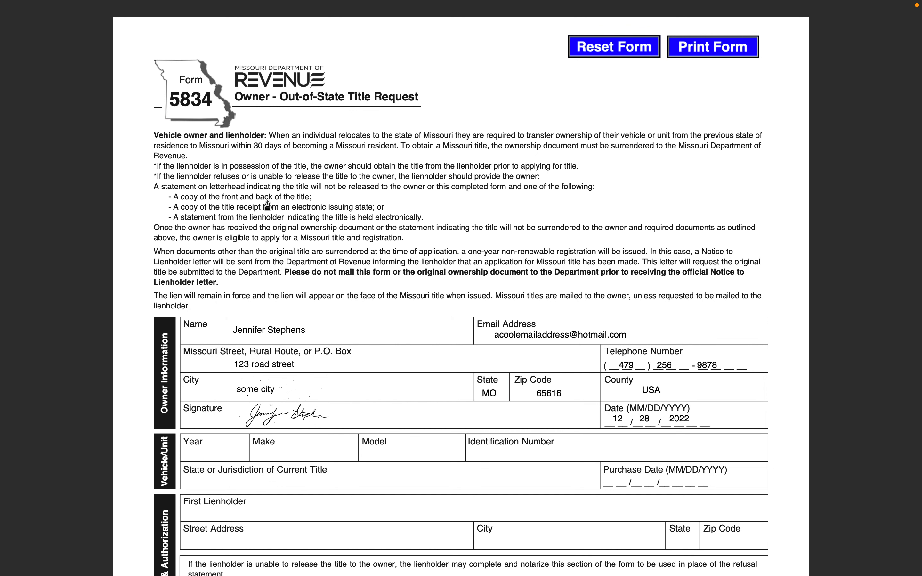
mouse_move(145, 4)
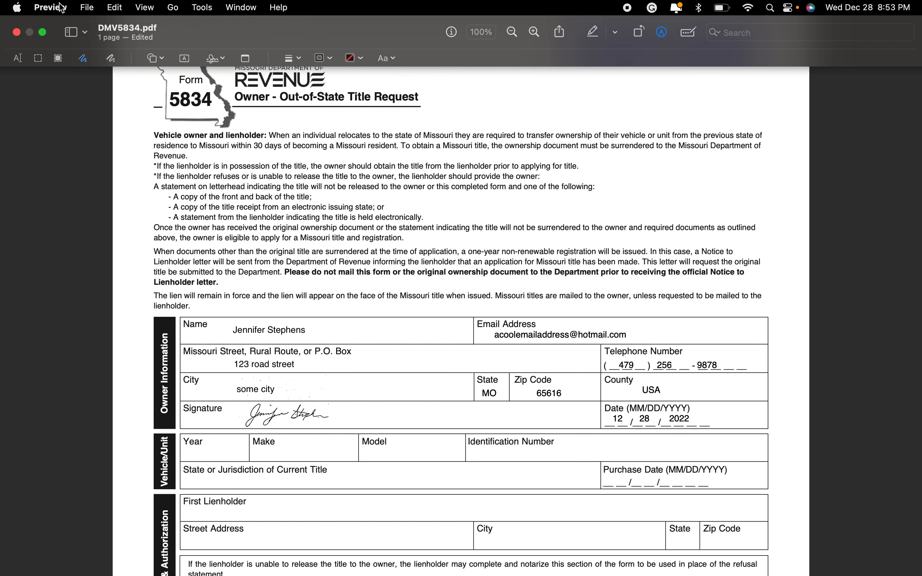